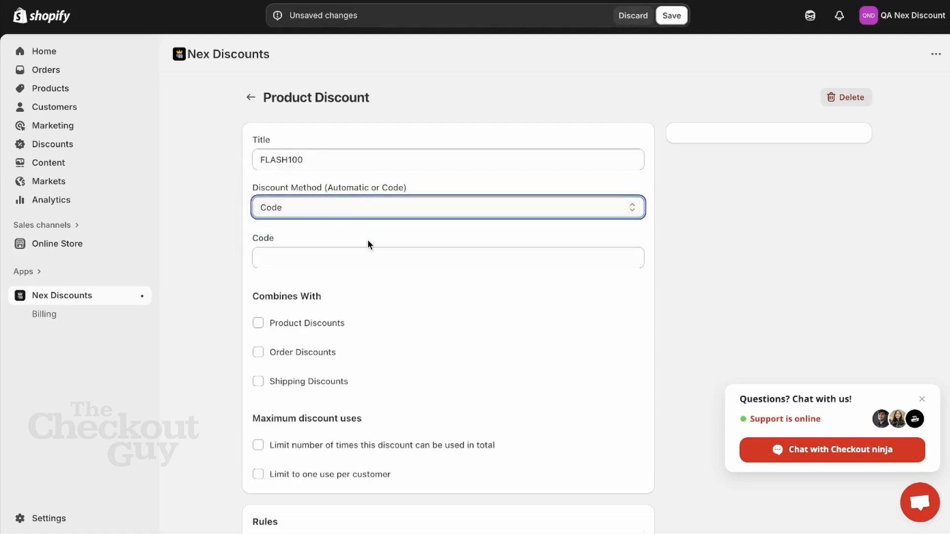
Step: Copy the discount title FLASH100 into the Code field
{"action": "left_click_drag", "start_coordinate": [314, 158], "coordinate": [187, 158]}
{"action": "key", "text": "ctrl+c"}
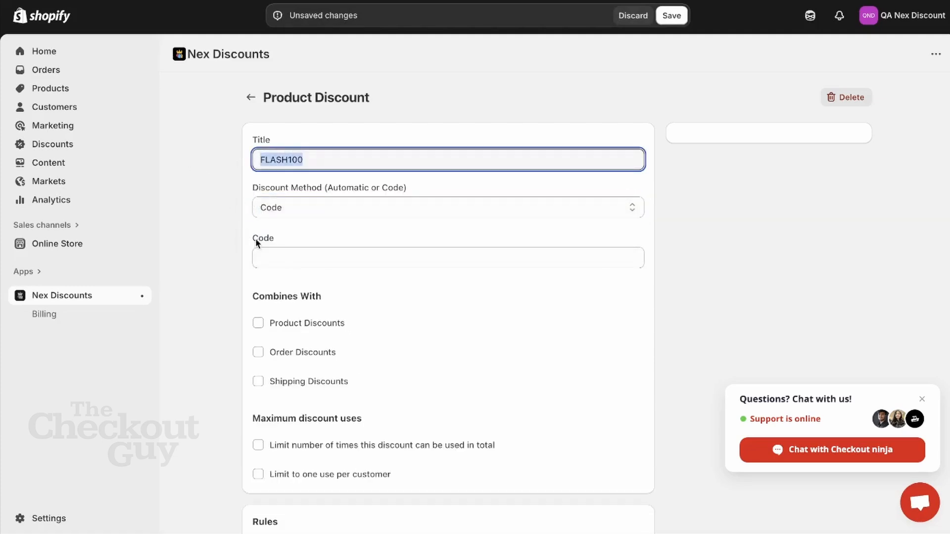
{"action": "left_click", "coordinate": [297, 258]}
{"action": "key", "text": "ctrl+v"}
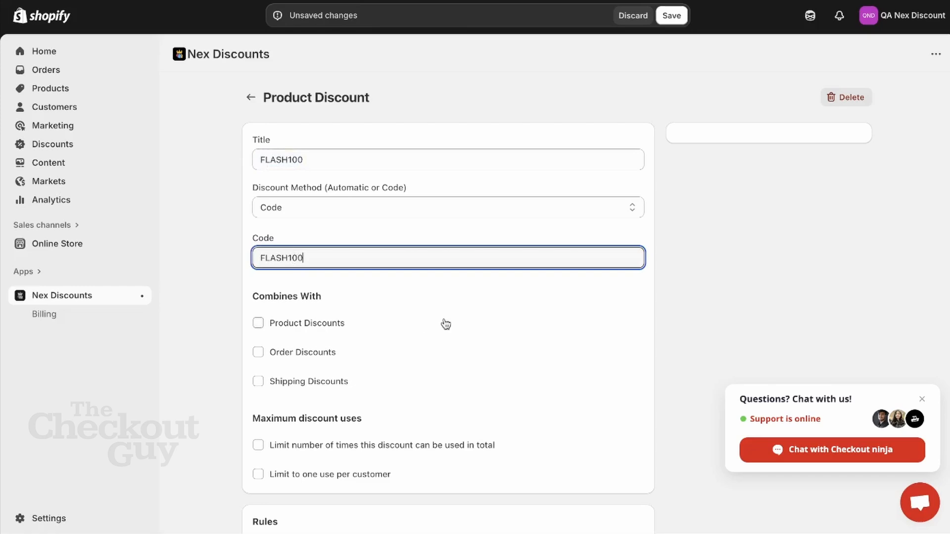
Step: Try the Any condition must match setting for Rule 1 and return the match type to All conditions must match
{"action": "scroll", "coordinate": [446, 325], "scroll_direction": "down", "scroll_amount": 2}
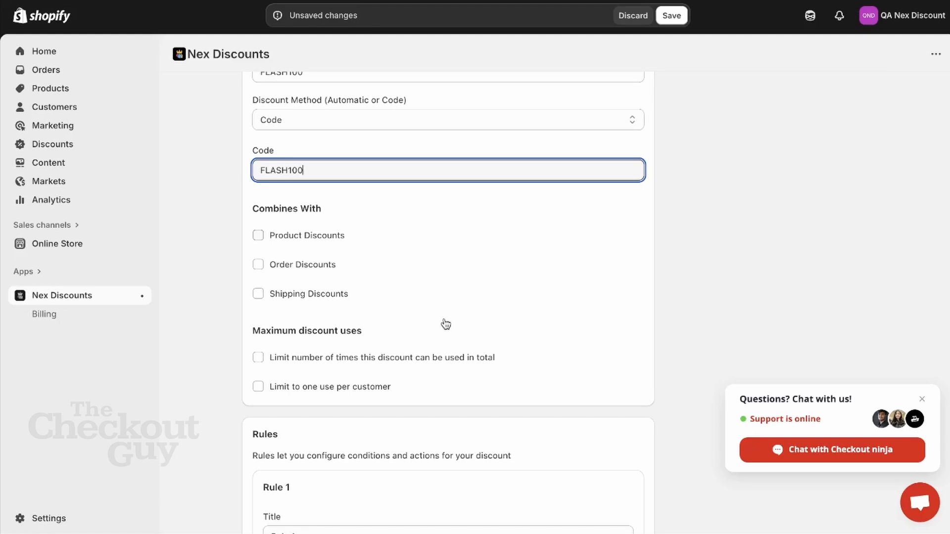
{"action": "scroll", "coordinate": [446, 325], "scroll_direction": "down", "scroll_amount": 1}
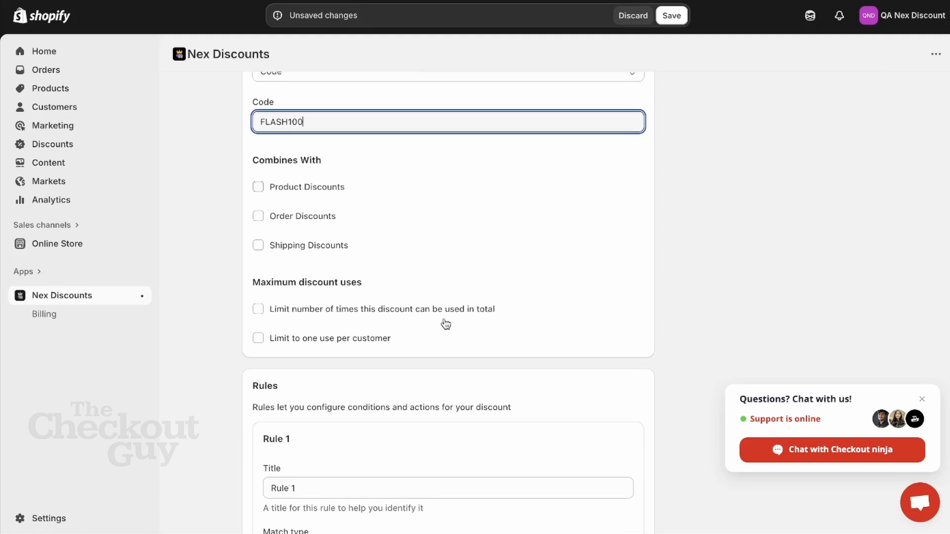
{"action": "scroll", "coordinate": [445, 324], "scroll_direction": "down", "scroll_amount": 1}
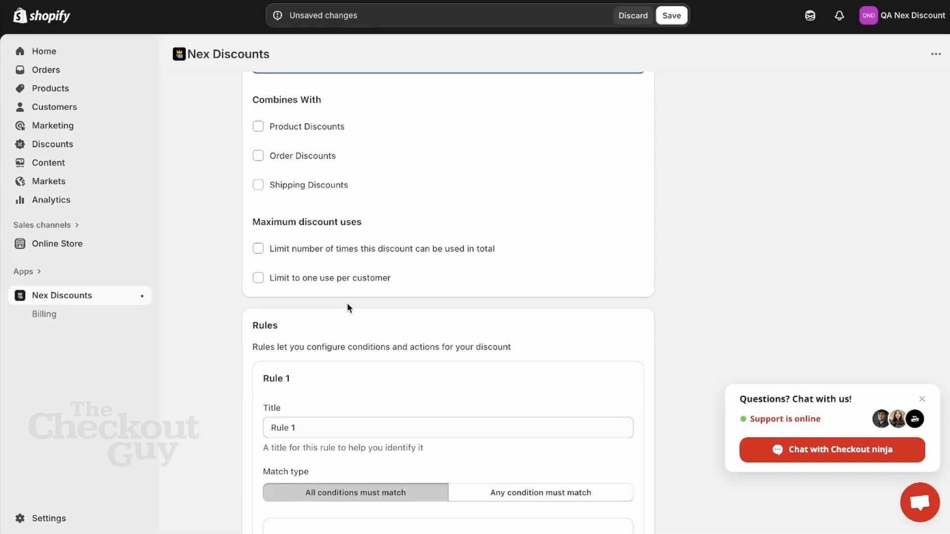
{"action": "scroll", "coordinate": [347, 304], "scroll_direction": "down", "scroll_amount": 3}
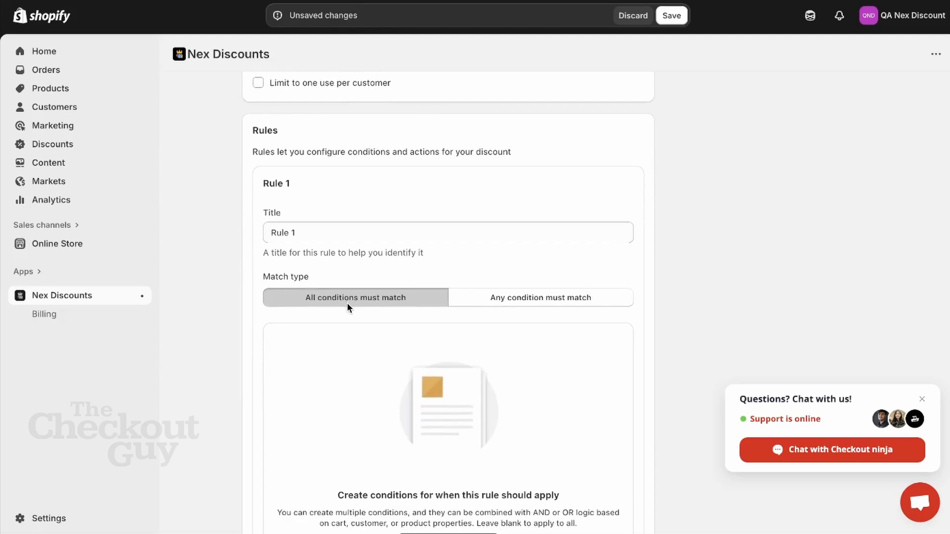
{"action": "scroll", "coordinate": [347, 303], "scroll_direction": "down", "scroll_amount": 1}
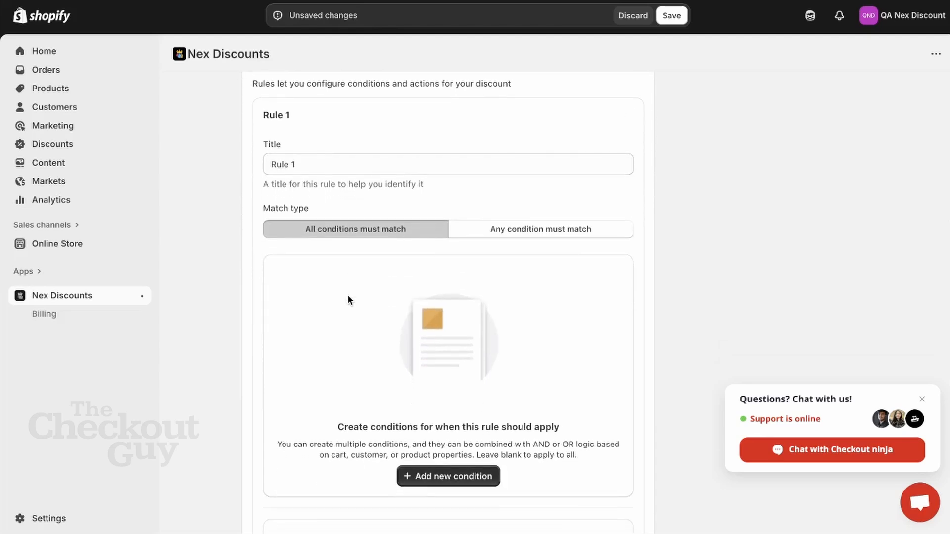
{"action": "left_click", "coordinate": [517, 239]}
{"action": "left_click", "coordinate": [365, 240]}
{"action": "left_click", "coordinate": [505, 242]}
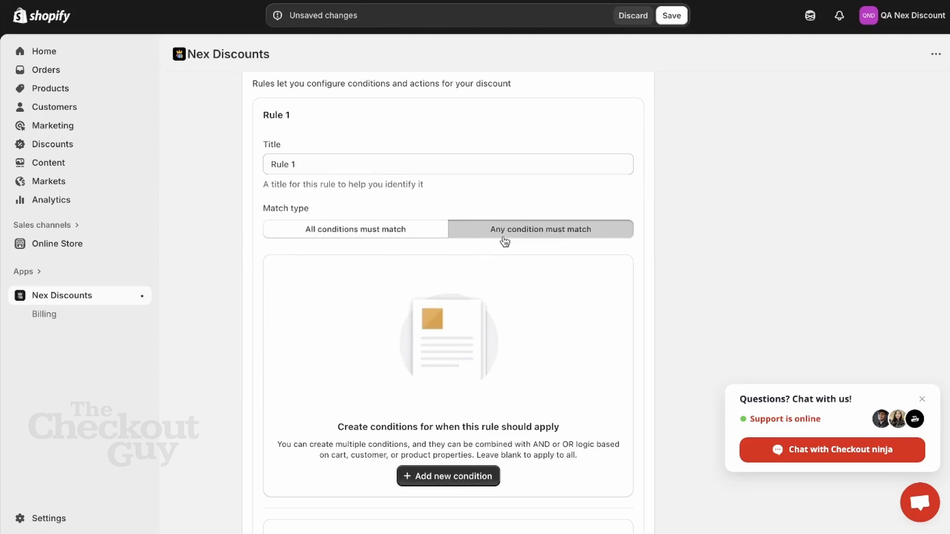
{"action": "left_click", "coordinate": [388, 225]}
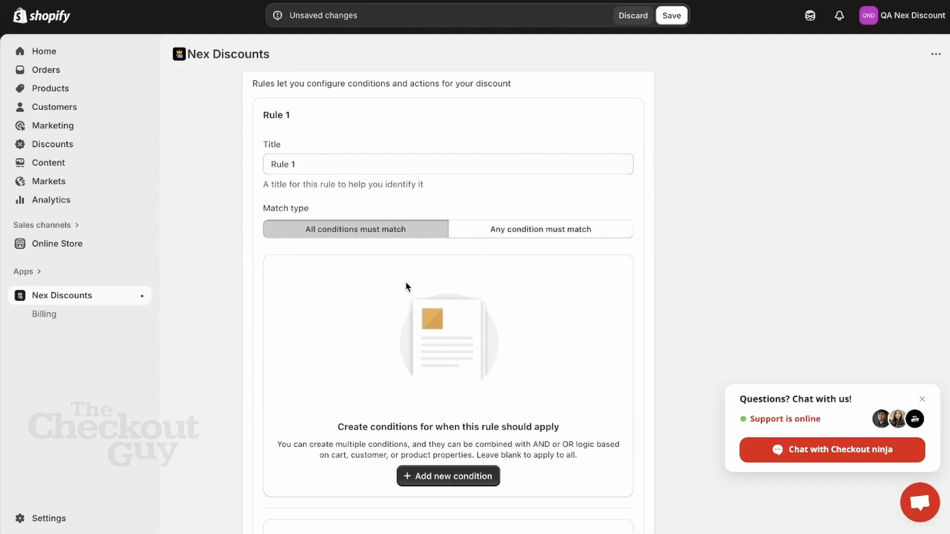
{"action": "scroll", "coordinate": [406, 284], "scroll_direction": "down", "scroll_amount": 1}
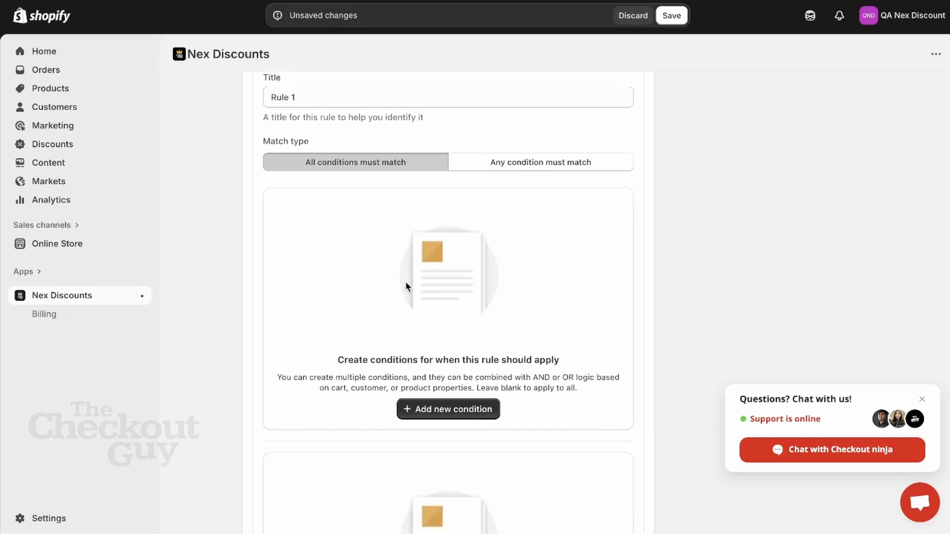
{"action": "left_click", "coordinate": [517, 169]}
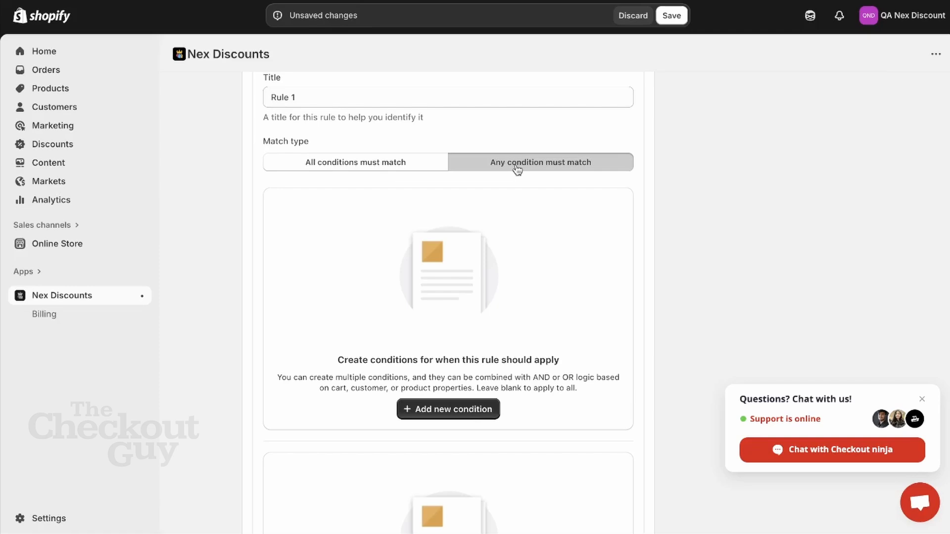
{"action": "scroll", "coordinate": [467, 259], "scroll_direction": "down", "scroll_amount": 1}
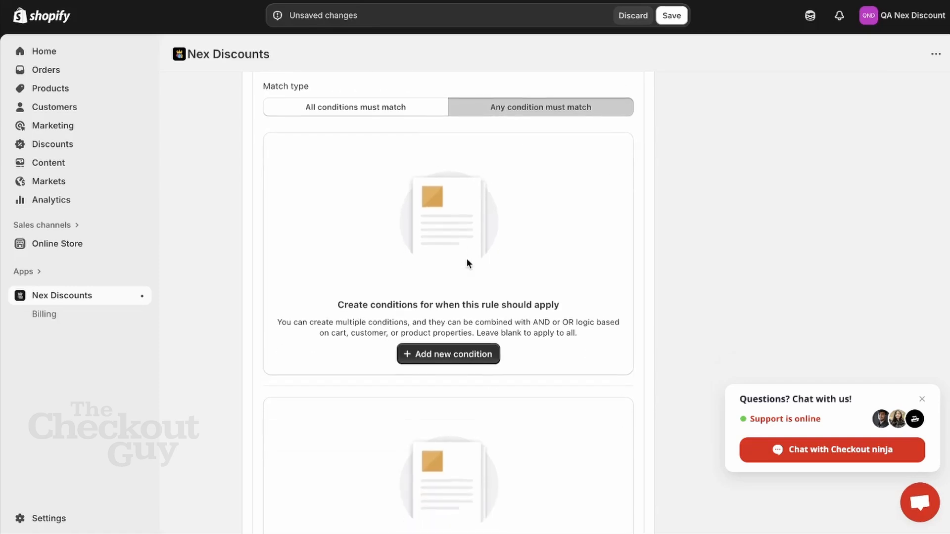
{"action": "left_click", "coordinate": [391, 110]}
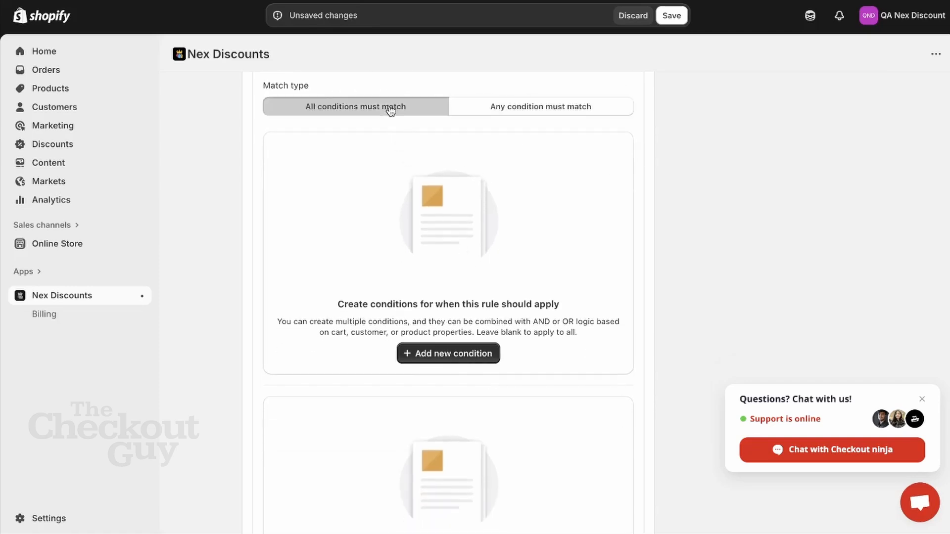
Step: Add a condition to Rule 1 requiring that the customer has the tag VIP
{"action": "left_click", "coordinate": [461, 354]}
{"action": "left_click", "coordinate": [340, 171]}
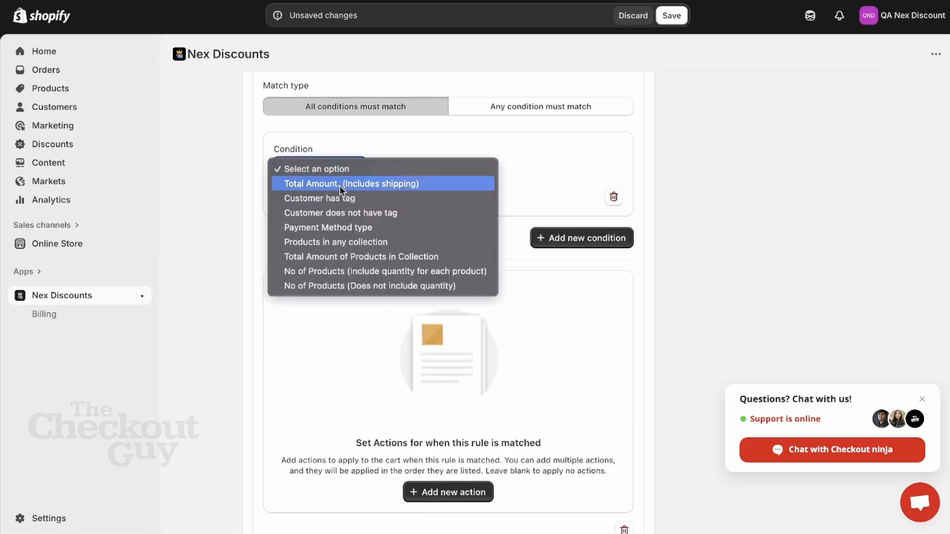
{"action": "left_click", "coordinate": [337, 198]}
{"action": "left_click", "coordinate": [403, 173]}
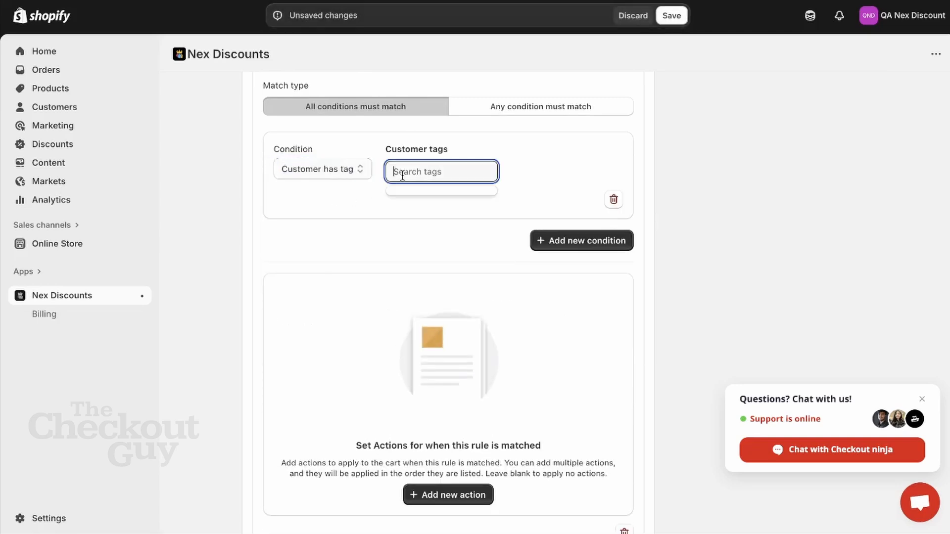
{"action": "type", "text": "VIP"}
{"action": "left_click", "coordinate": [403, 201]}
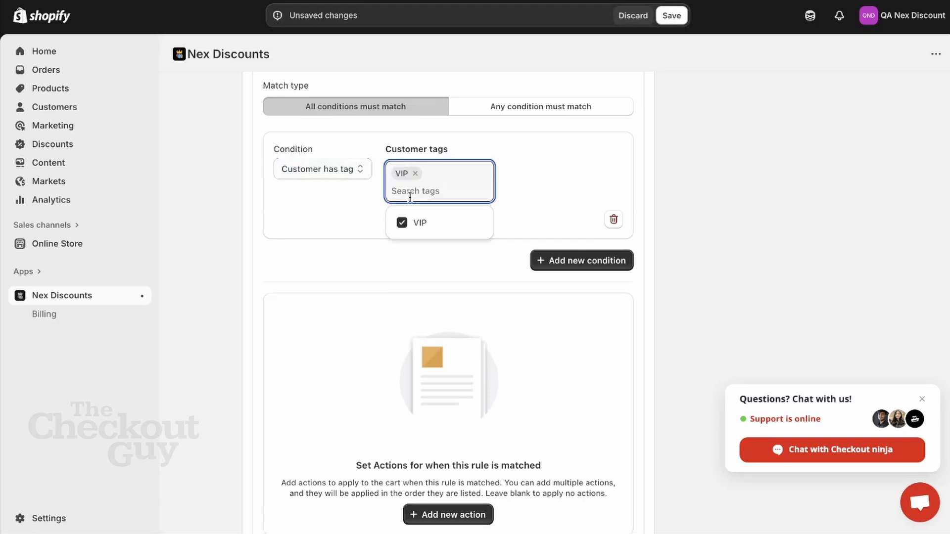
Step: Add a second condition requiring the total amount including shipping to be greater than 1000
{"action": "left_click", "coordinate": [577, 260]}
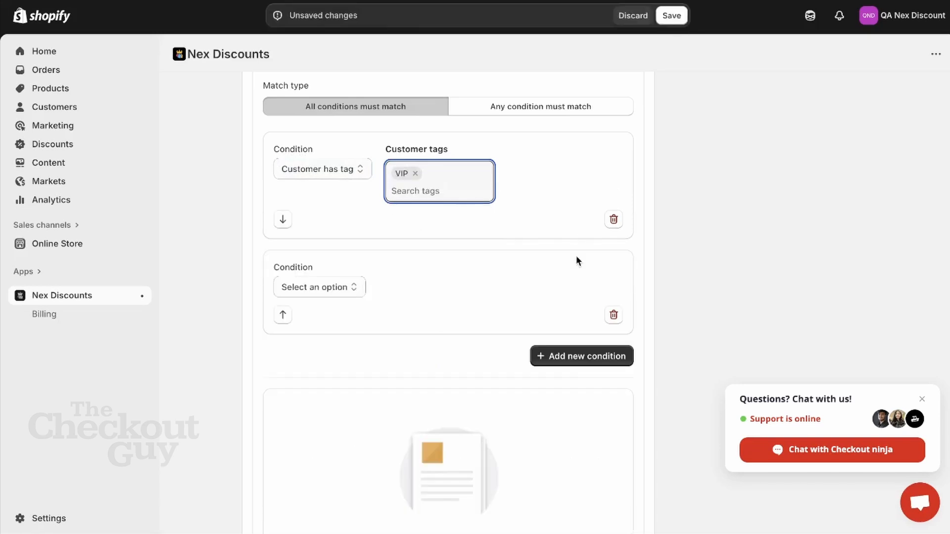
{"action": "left_click", "coordinate": [332, 296]}
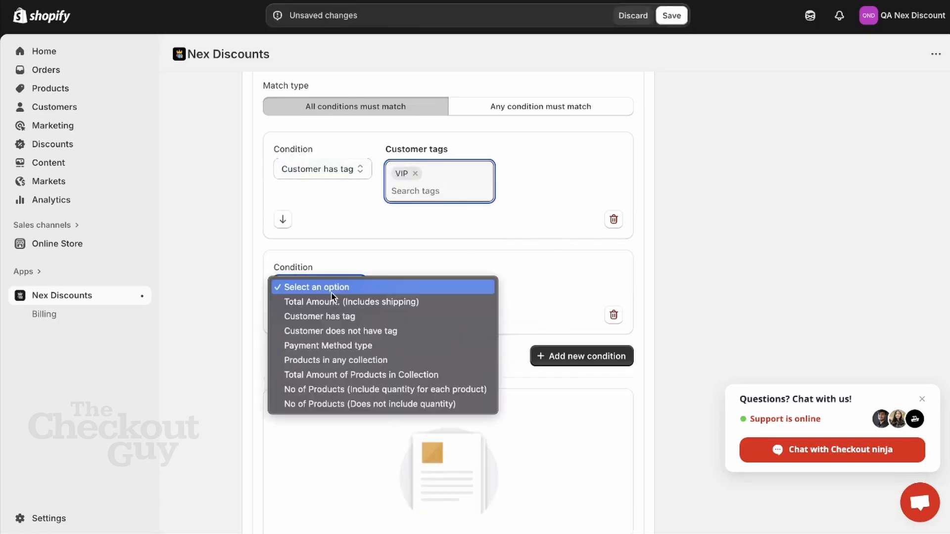
{"action": "left_click", "coordinate": [362, 304]}
{"action": "left_click", "coordinate": [468, 288]}
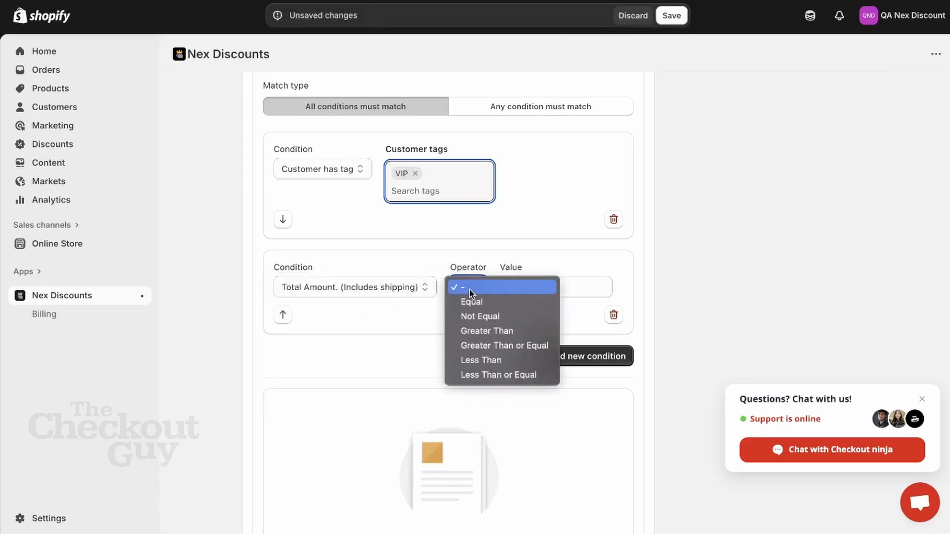
{"action": "left_click", "coordinate": [483, 329]}
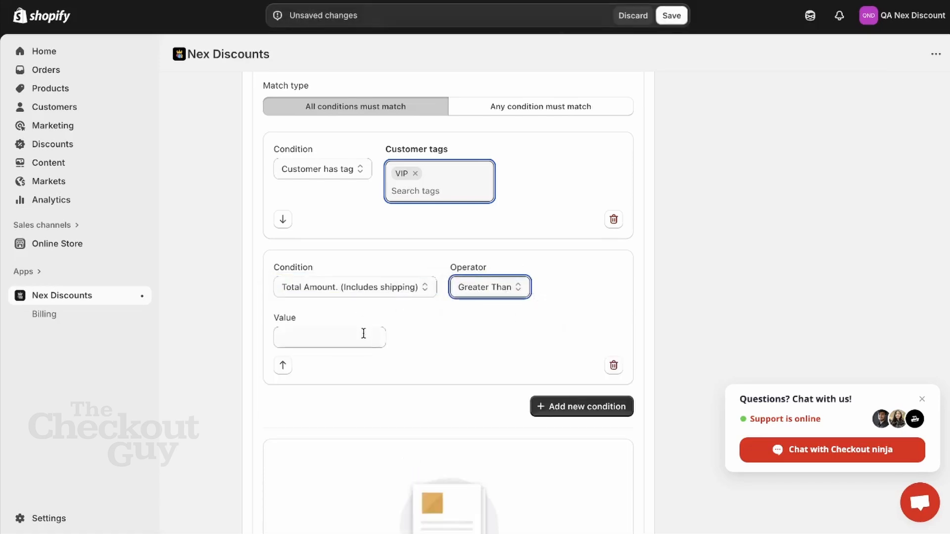
{"action": "left_click", "coordinate": [340, 340]}
{"action": "type", "text": "1000"}
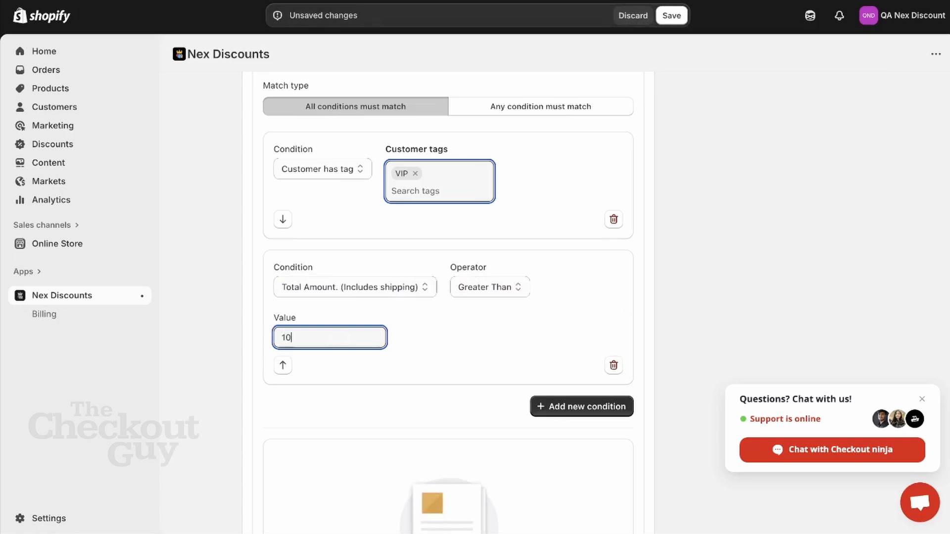
{"action": "left_click", "coordinate": [449, 335]}
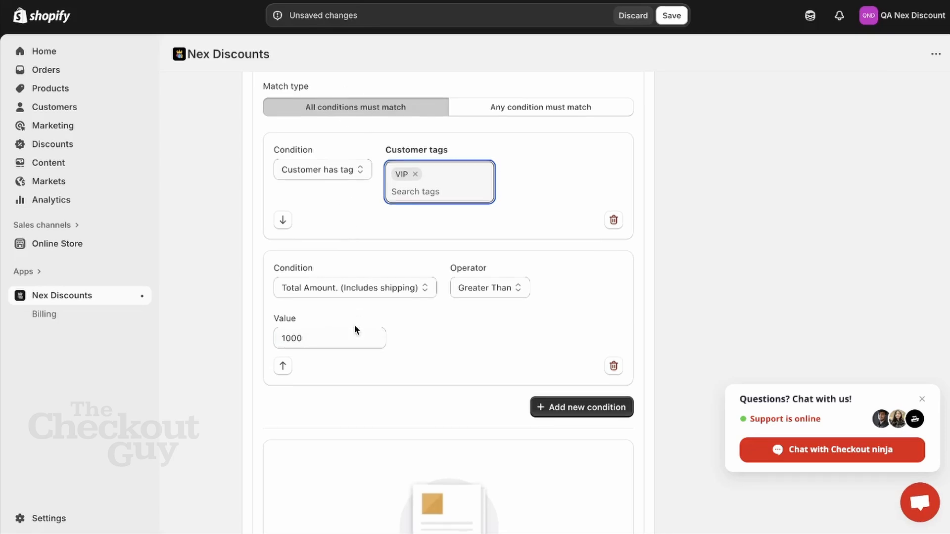
Step: Add an Apply discount action to Rule 1 with all products as the discount target
{"action": "scroll", "coordinate": [355, 327], "scroll_direction": "up", "scroll_amount": 4}
{"action": "scroll", "coordinate": [329, 218], "scroll_direction": "up", "scroll_amount": 10}
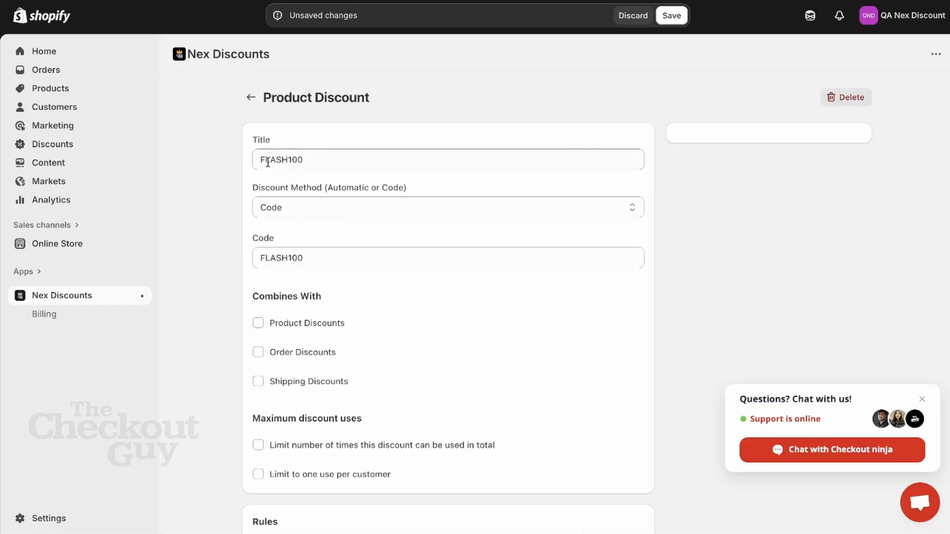
{"action": "scroll", "coordinate": [371, 246], "scroll_direction": "down", "scroll_amount": 17}
{"action": "scroll", "coordinate": [372, 246], "scroll_direction": "down", "scroll_amount": 2}
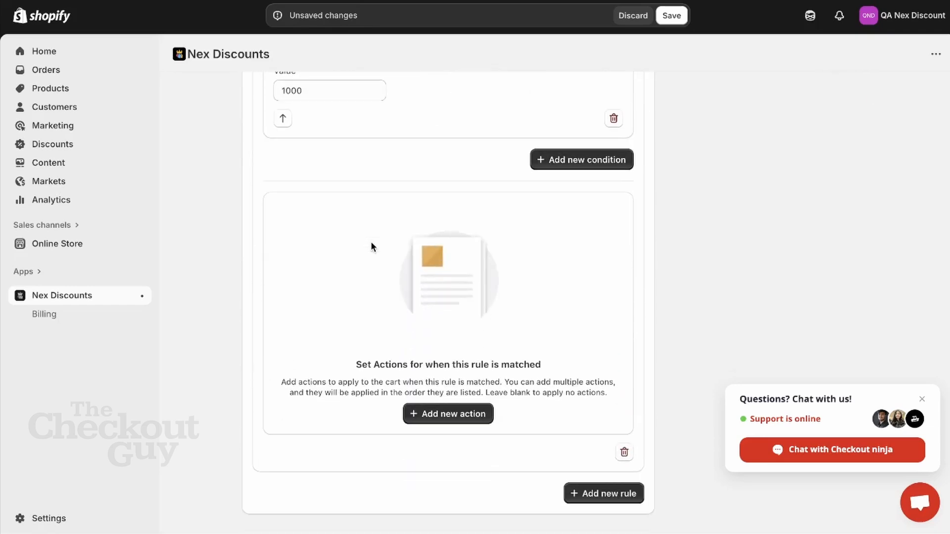
{"action": "left_click", "coordinate": [454, 417]}
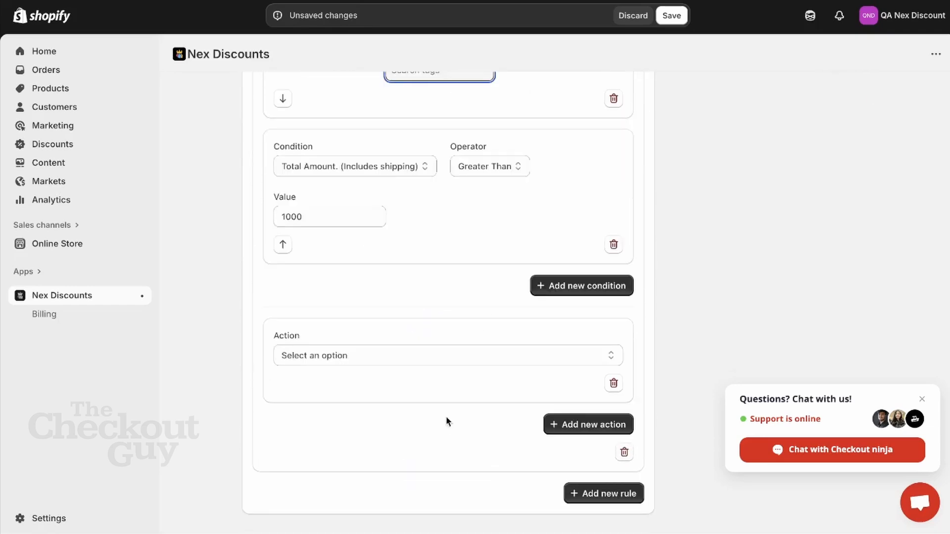
{"action": "left_click", "coordinate": [382, 358]}
{"action": "left_click", "coordinate": [377, 370]}
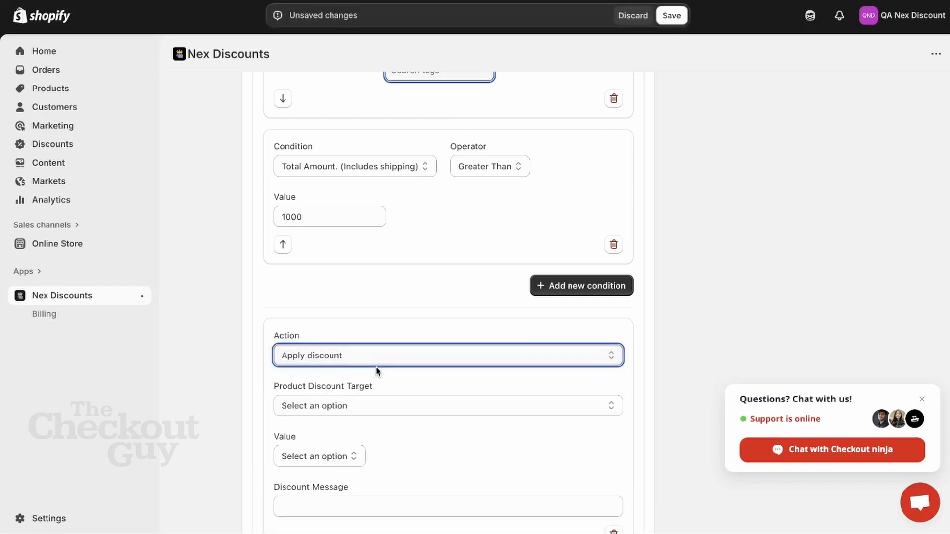
{"action": "scroll", "coordinate": [376, 366], "scroll_direction": "down", "scroll_amount": 2}
{"action": "left_click", "coordinate": [381, 307]}
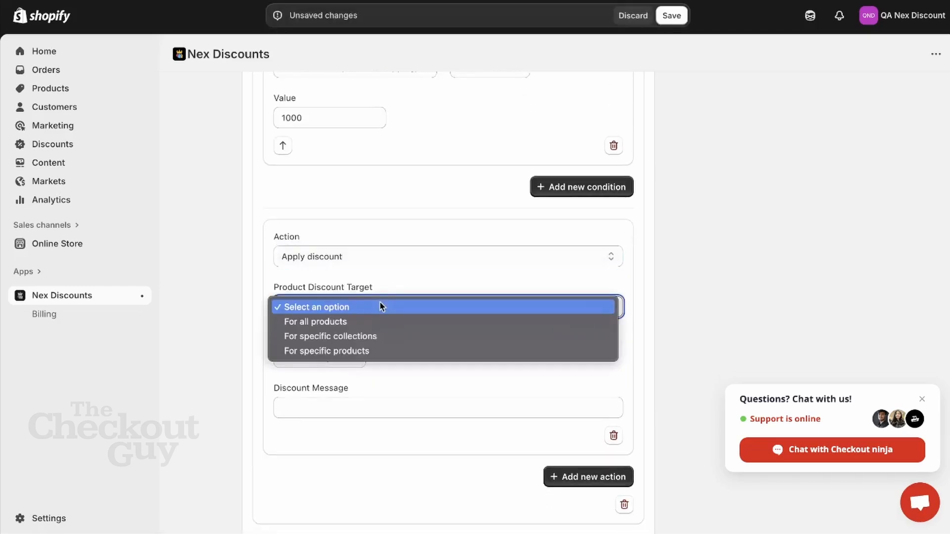
{"action": "left_click", "coordinate": [370, 321]}
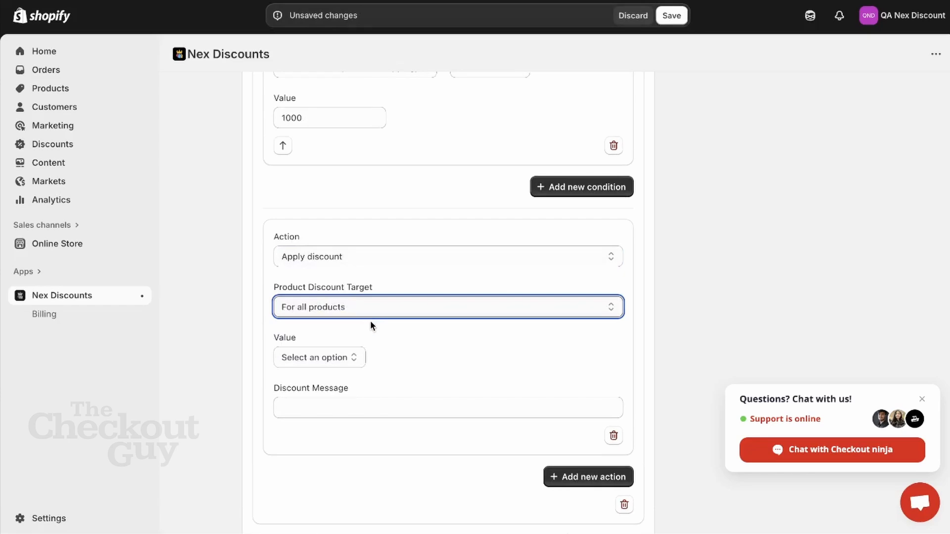
Step: Set the action's discount value to 10 percent with a maximum discount amount of 100
{"action": "left_click", "coordinate": [338, 357]}
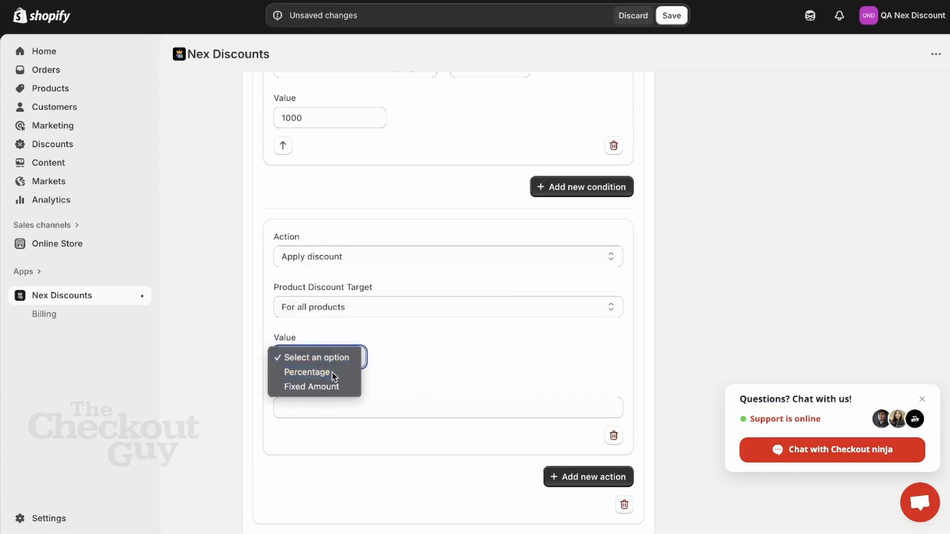
{"action": "left_click", "coordinate": [317, 372]}
{"action": "left_click", "coordinate": [397, 359]}
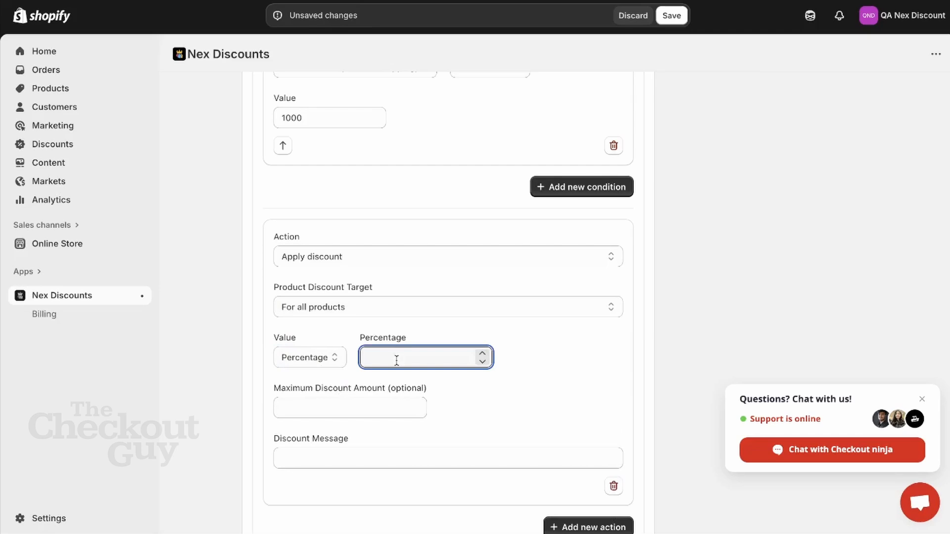
{"action": "type", "text": "10"}
{"action": "left_click", "coordinate": [387, 405]}
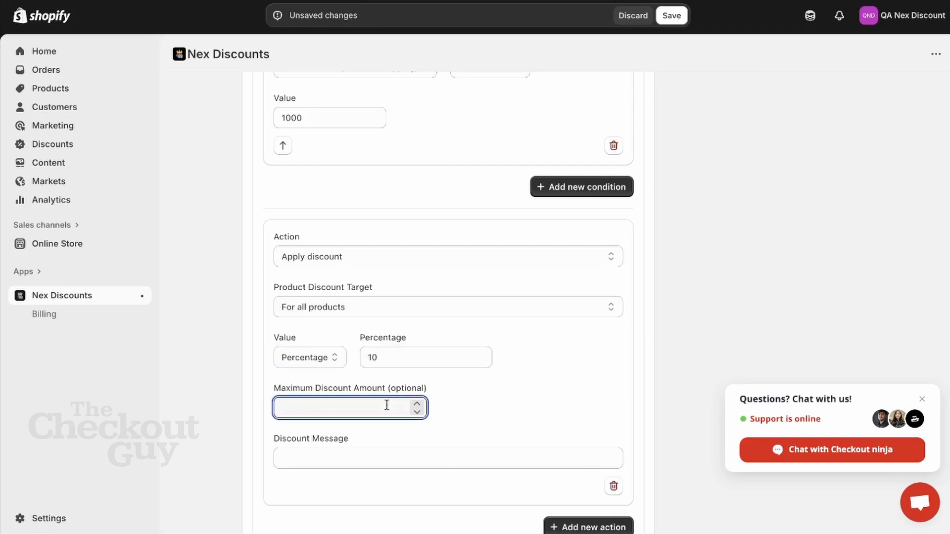
{"action": "type", "text": "100"}
{"action": "left_click", "coordinate": [501, 414]}
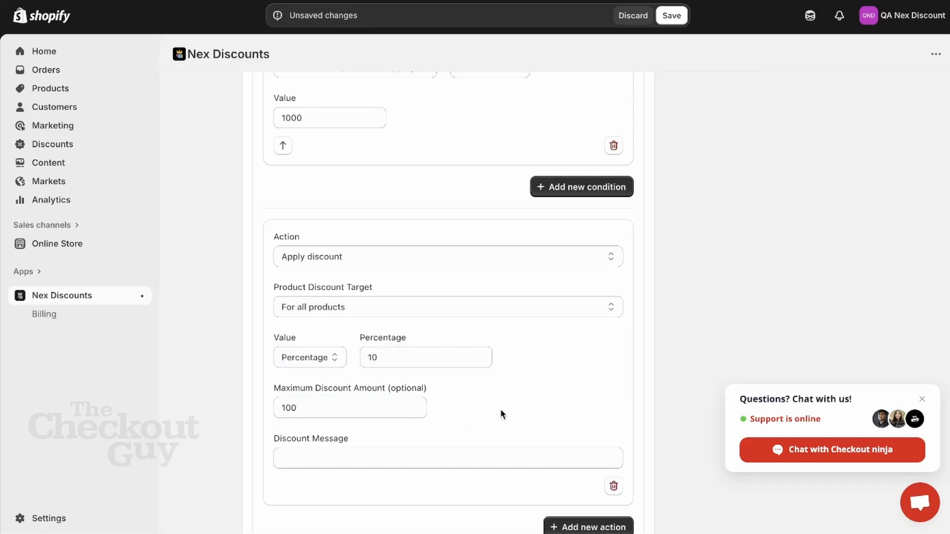
Step: Save the FLASH100 product discount
{"action": "scroll", "coordinate": [501, 414], "scroll_direction": "up", "scroll_amount": 10}
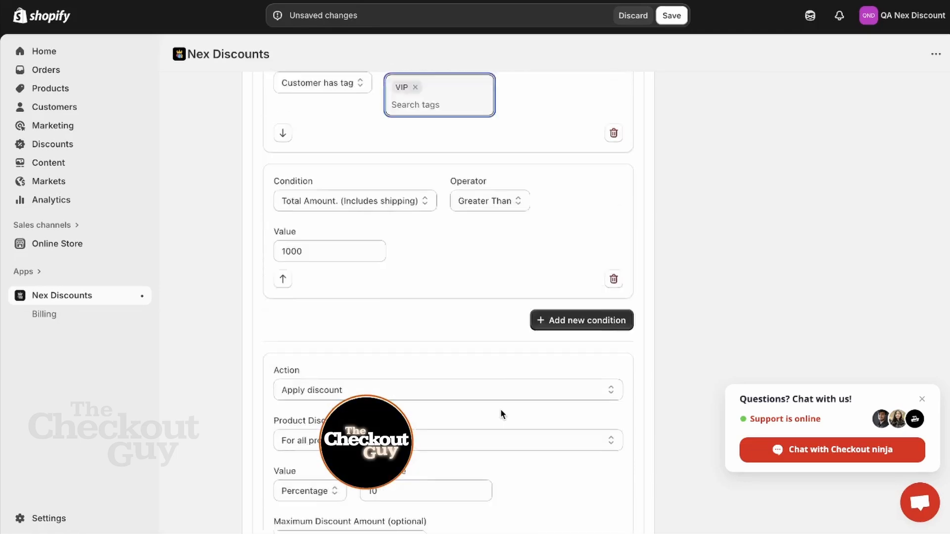
{"action": "scroll", "coordinate": [500, 408], "scroll_direction": "up", "scroll_amount": 5}
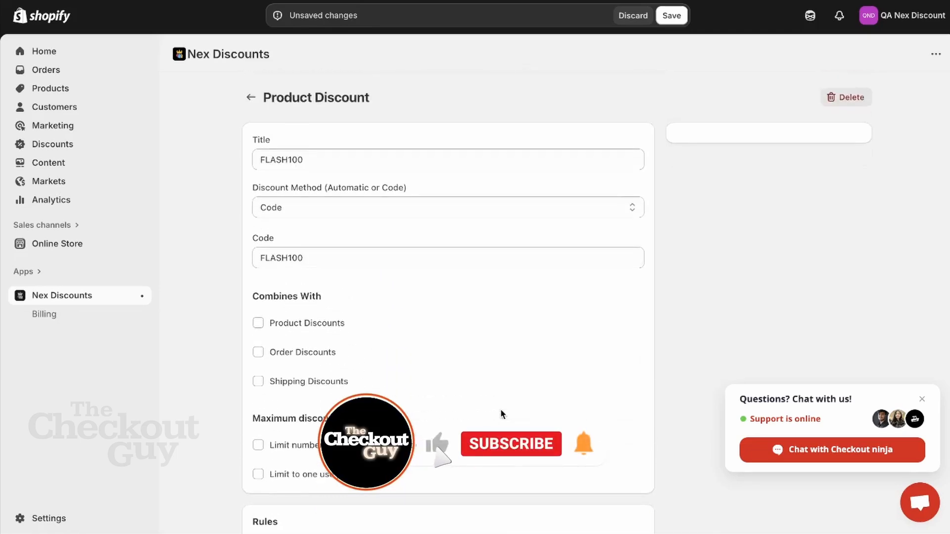
{"action": "left_click", "coordinate": [671, 17]}
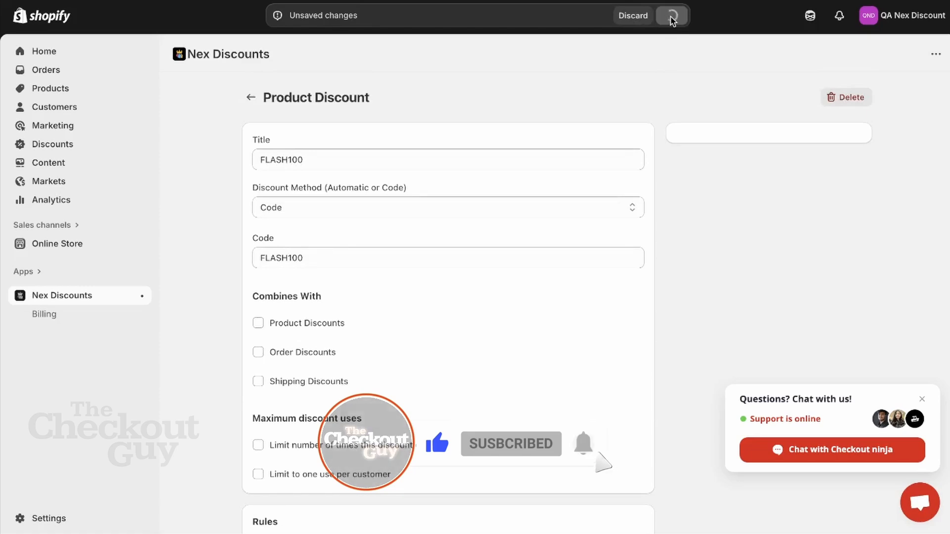
Step: View the discounts list, then copy the e-mail address from the first customer's record and check that customer's tags
{"action": "left_click", "coordinate": [62, 147]}
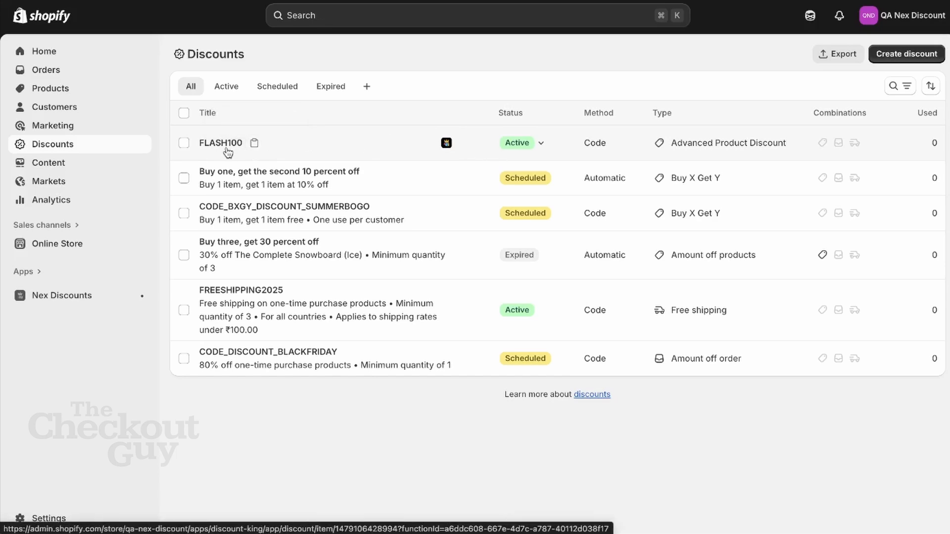
{"action": "left_click", "coordinate": [78, 107]}
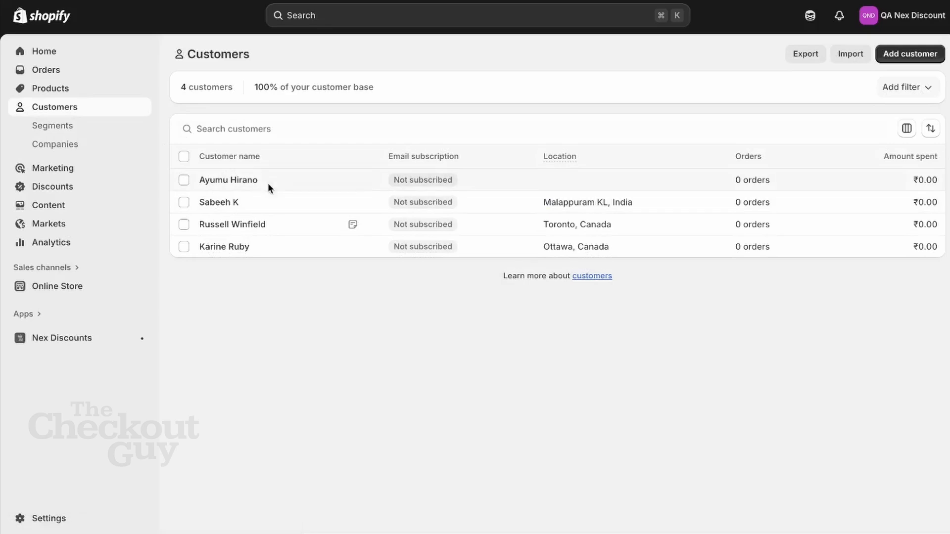
{"action": "left_click", "coordinate": [268, 185]}
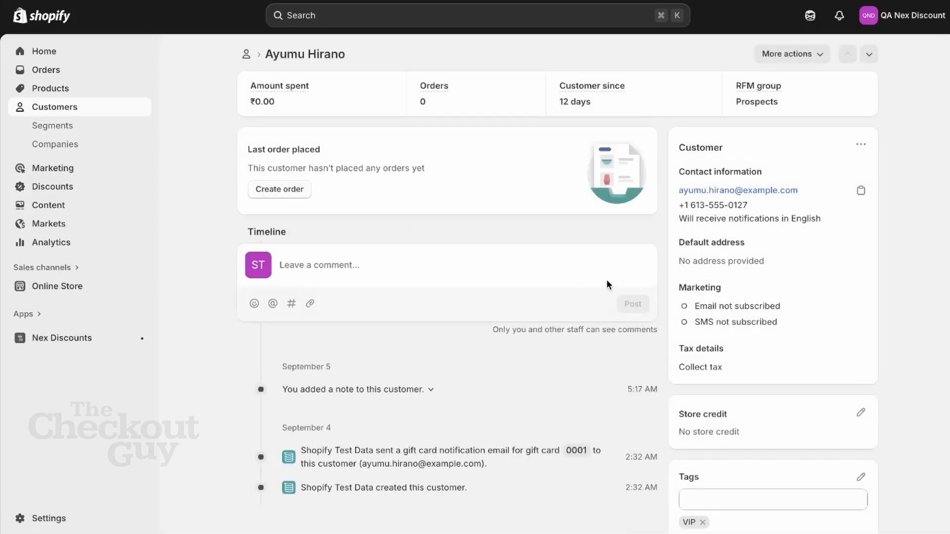
{"action": "left_click", "coordinate": [861, 191]}
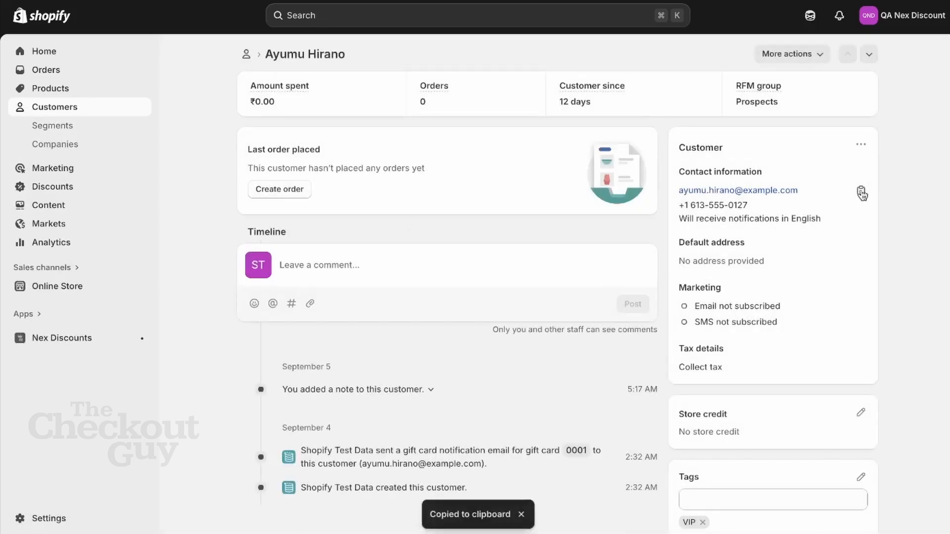
{"action": "scroll", "coordinate": [726, 395], "scroll_direction": "down", "scroll_amount": 2}
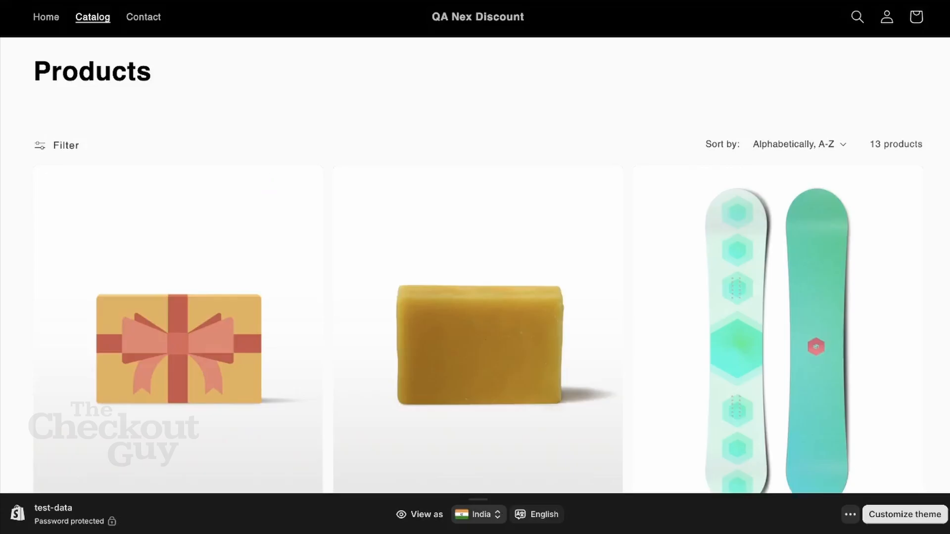
Step: Switch to the online store's catalog and start a direct checkout for The Compare at Price Snowboard
{"action": "scroll", "coordinate": [416, 232], "scroll_direction": "down", "scroll_amount": 15}
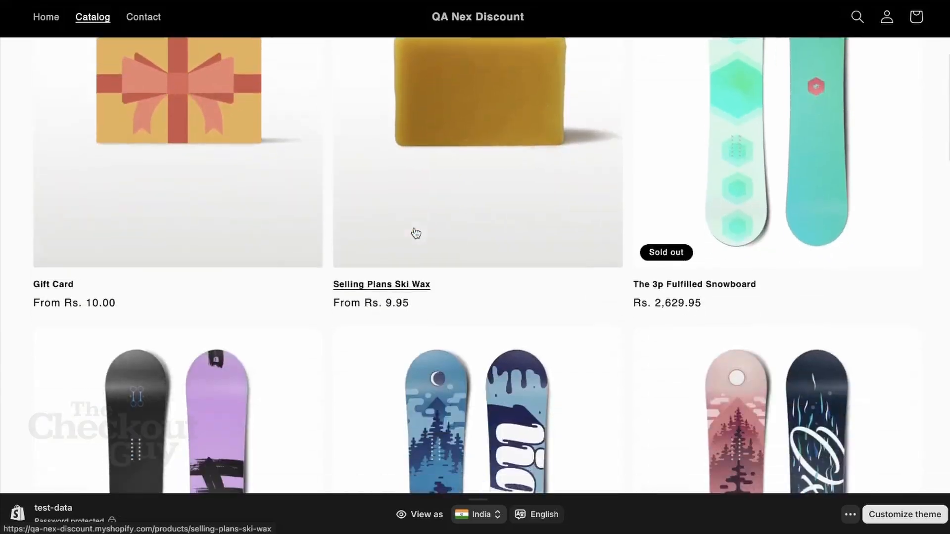
{"action": "scroll", "coordinate": [415, 232], "scroll_direction": "up", "scroll_amount": 8}
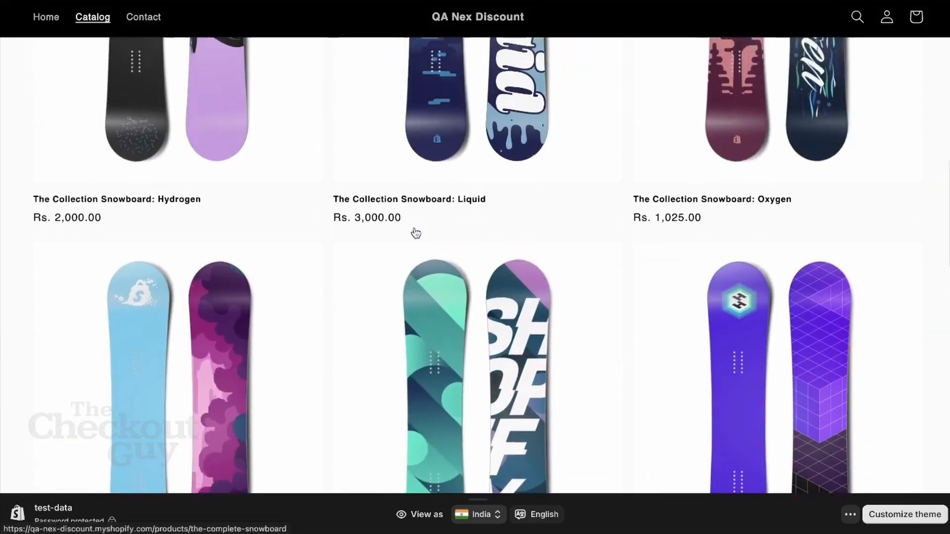
{"action": "scroll", "coordinate": [415, 233], "scroll_direction": "down", "scroll_amount": 15}
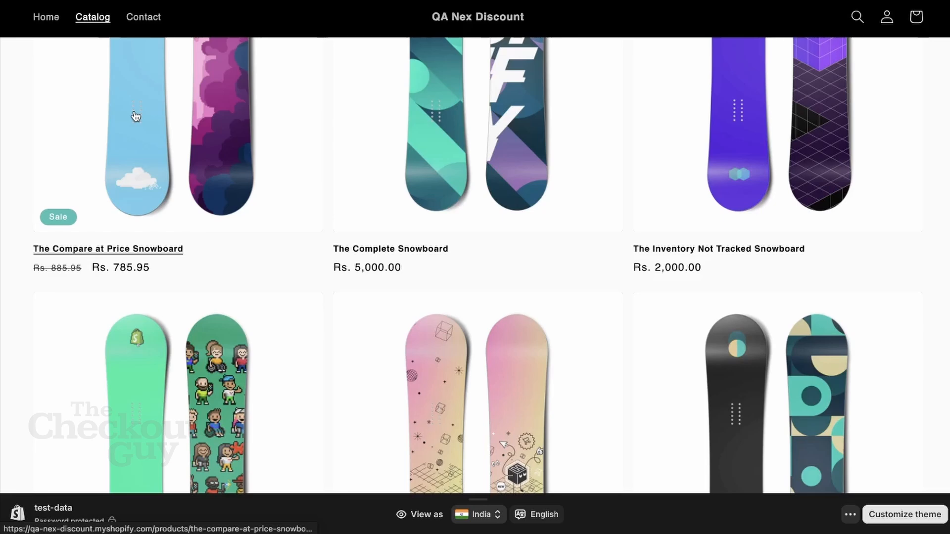
{"action": "left_click", "coordinate": [282, 153]}
{"action": "left_click", "coordinate": [753, 278]}
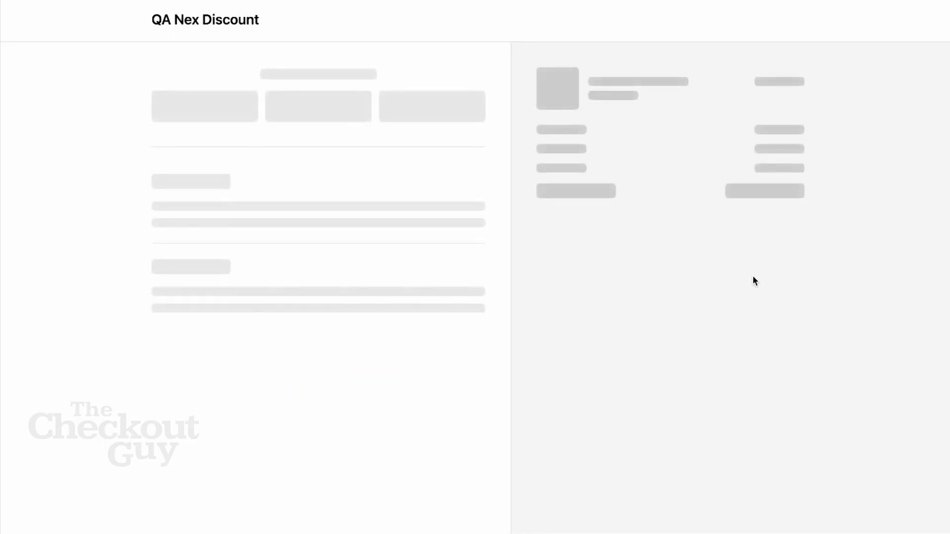
Step: Enter the VIP customer's e-mail as the checkout contact and try the discount code FLASH100 on the order
{"action": "left_click", "coordinate": [372, 115]}
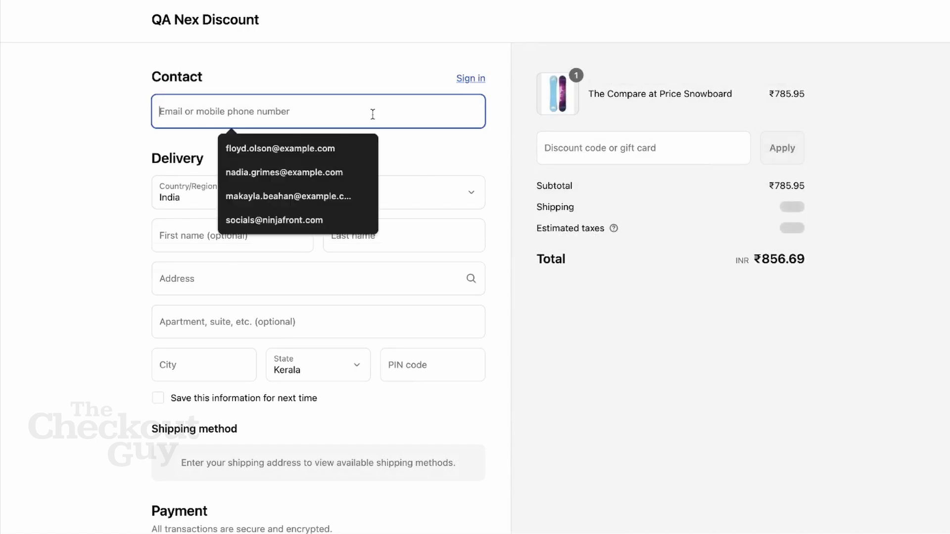
{"action": "key", "text": "ctrl+v"}
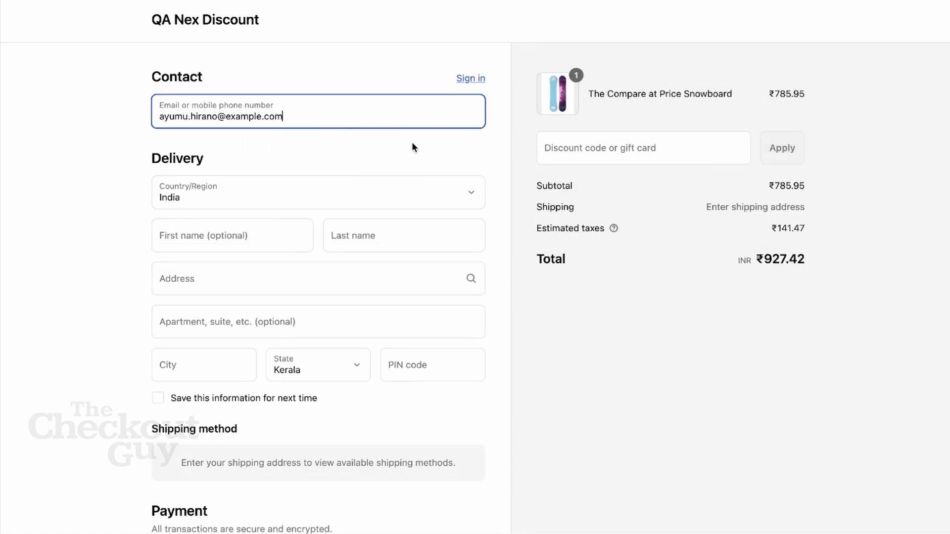
{"action": "left_click", "coordinate": [433, 151]}
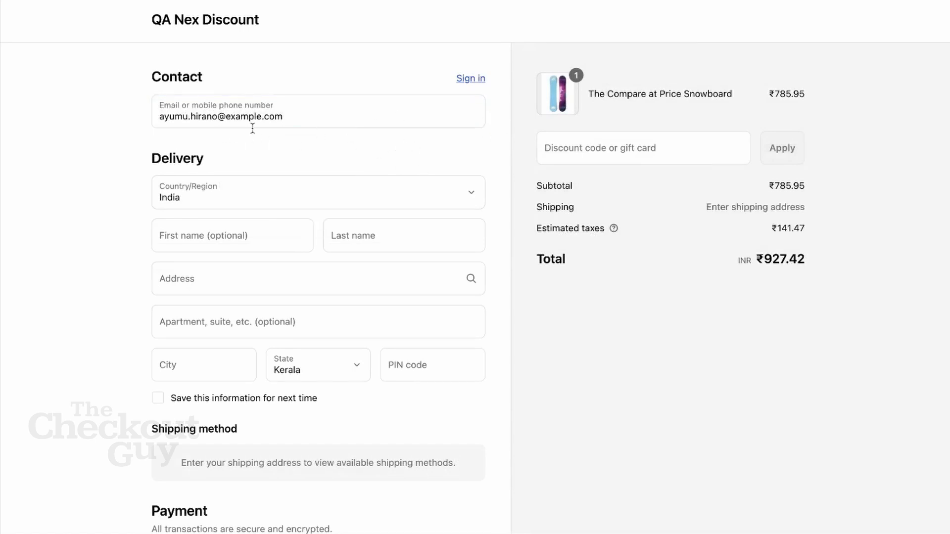
{"action": "left_click", "coordinate": [616, 154]}
{"action": "type", "text": "F"}
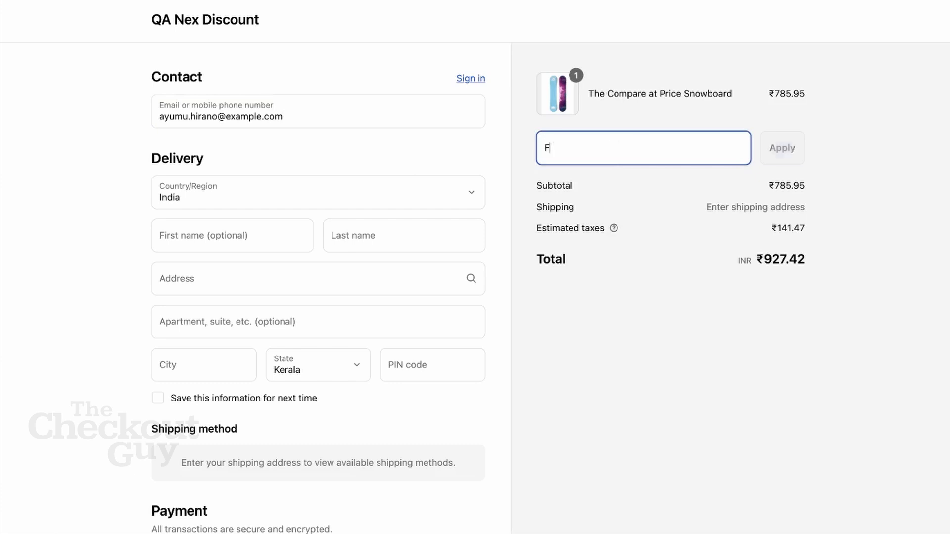
{"action": "type", "text": "LASH100"}
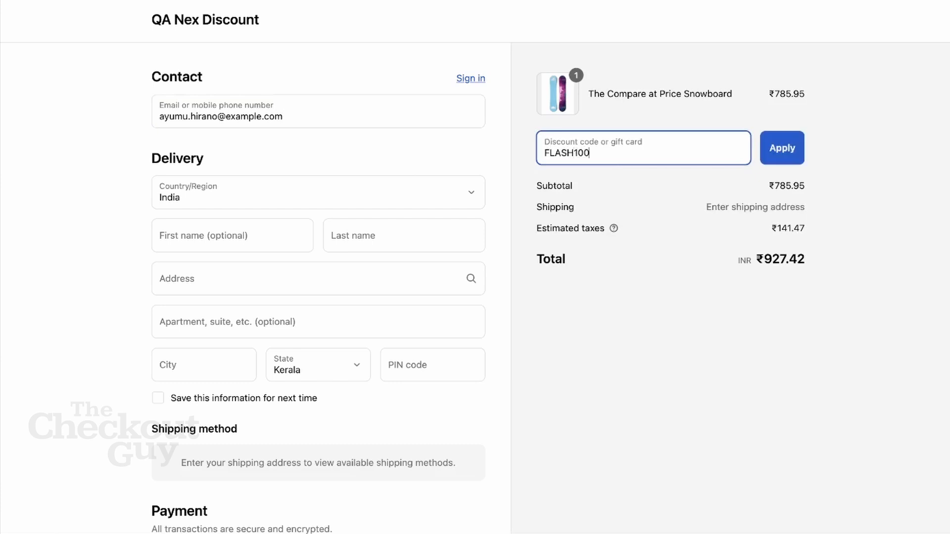
{"action": "left_click", "coordinate": [801, 145]}
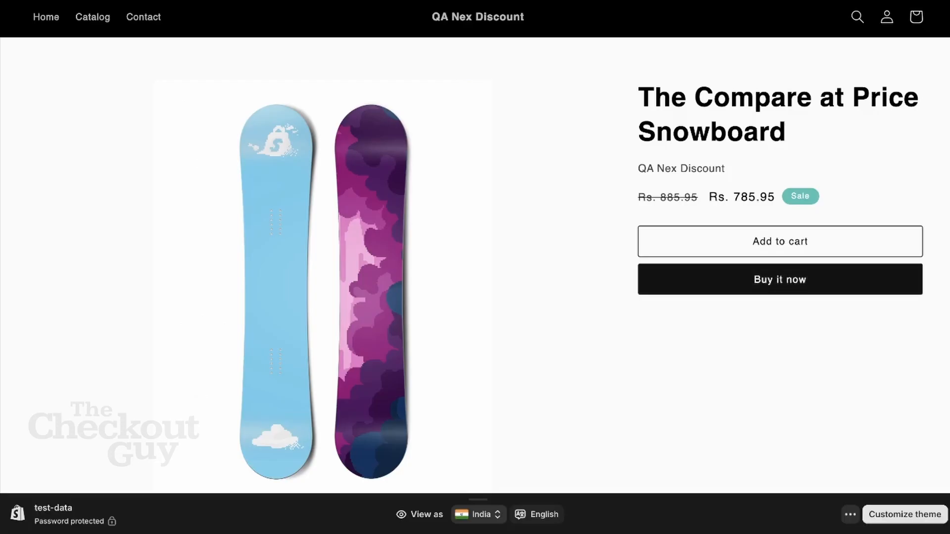
Step: Return to the store catalog and start a direct checkout for The Collection Snowboard: Liquid
{"action": "left_click", "coordinate": [92, 18]}
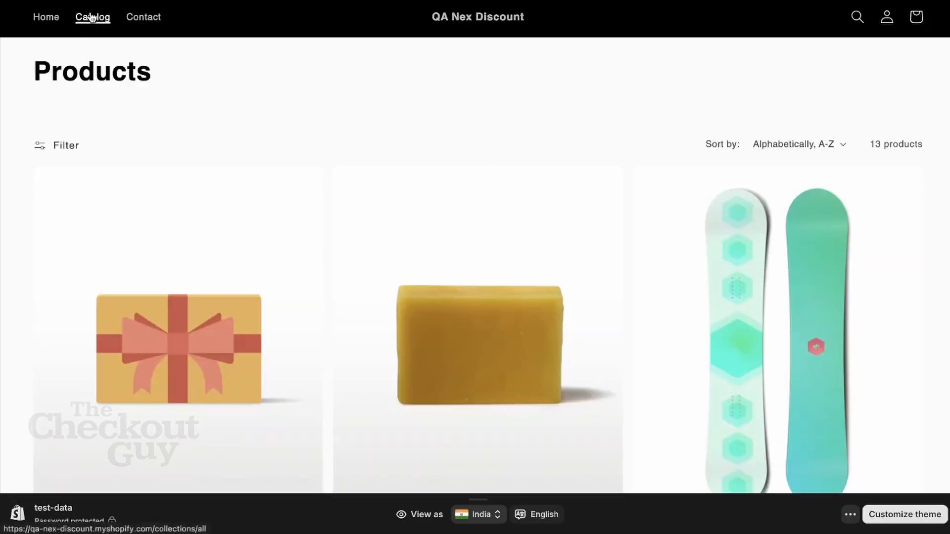
{"action": "scroll", "coordinate": [517, 288], "scroll_direction": "down", "scroll_amount": 8}
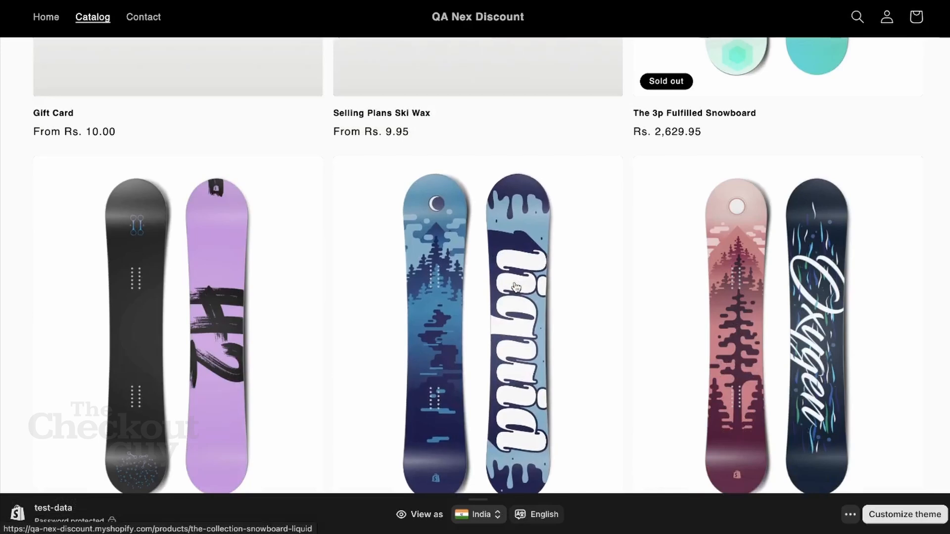
{"action": "scroll", "coordinate": [508, 267], "scroll_direction": "down", "scroll_amount": 2}
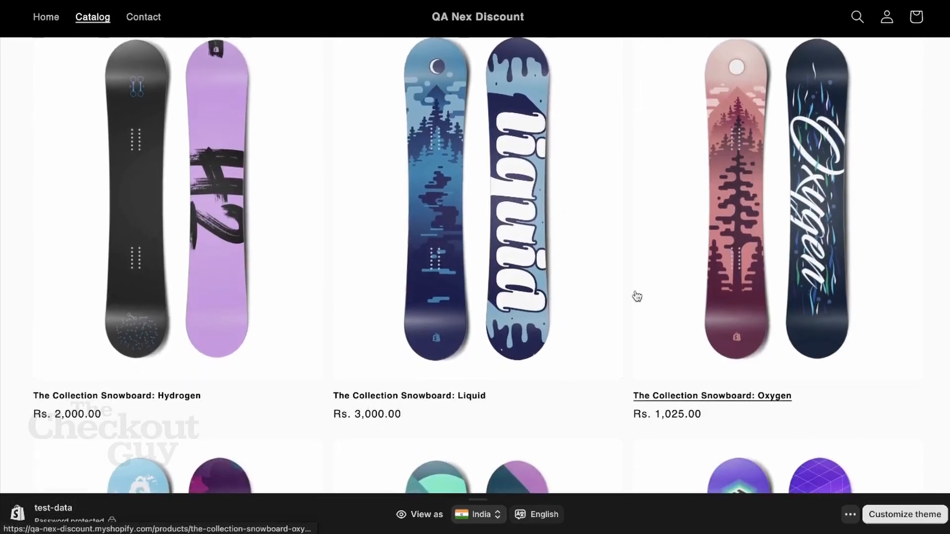
{"action": "scroll", "coordinate": [204, 304], "scroll_direction": "down", "scroll_amount": 2}
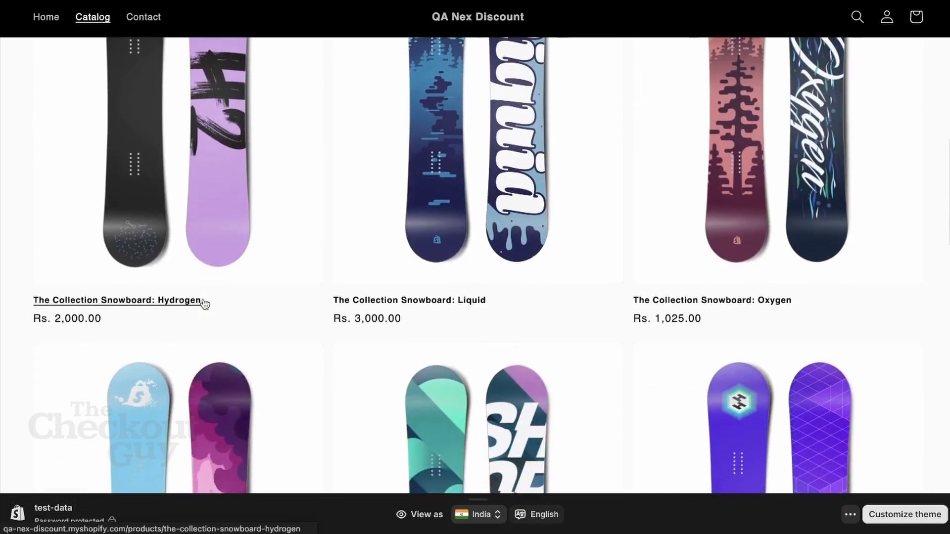
{"action": "left_click", "coordinate": [444, 223]}
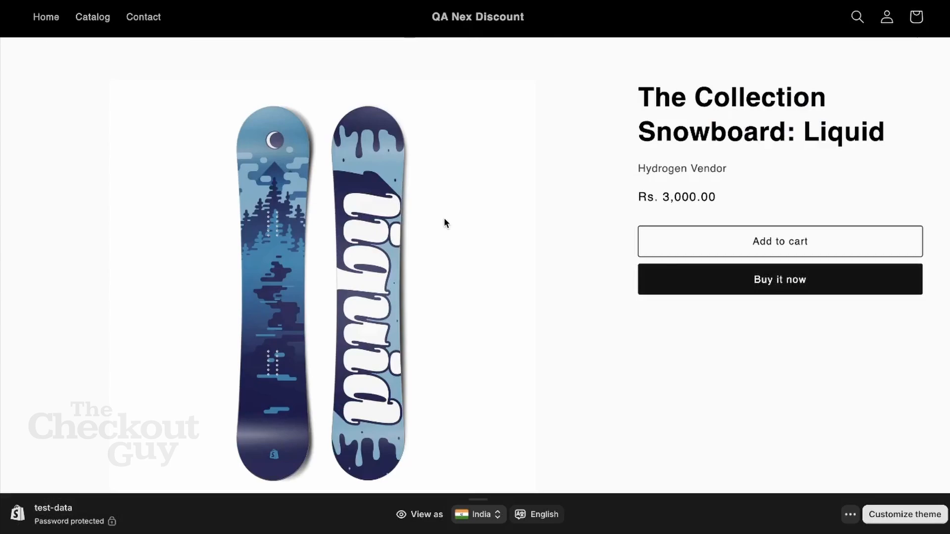
{"action": "left_click", "coordinate": [806, 289]}
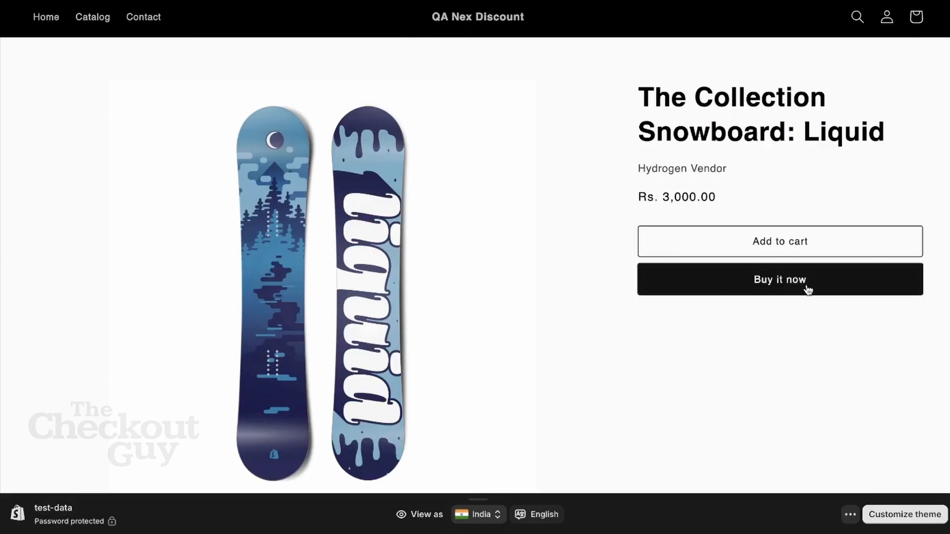
{"action": "left_click", "coordinate": [807, 288]}
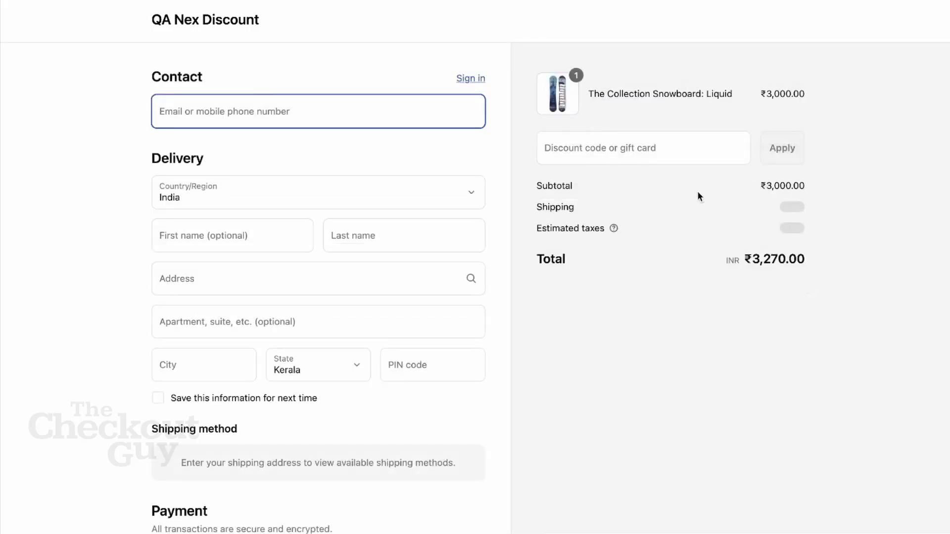
Step: Try to apply the discount code FLASH100 to the Liquid snowboard order without a contact e-mail
{"action": "left_click", "coordinate": [647, 148]}
{"action": "type", "text": "FLA"}
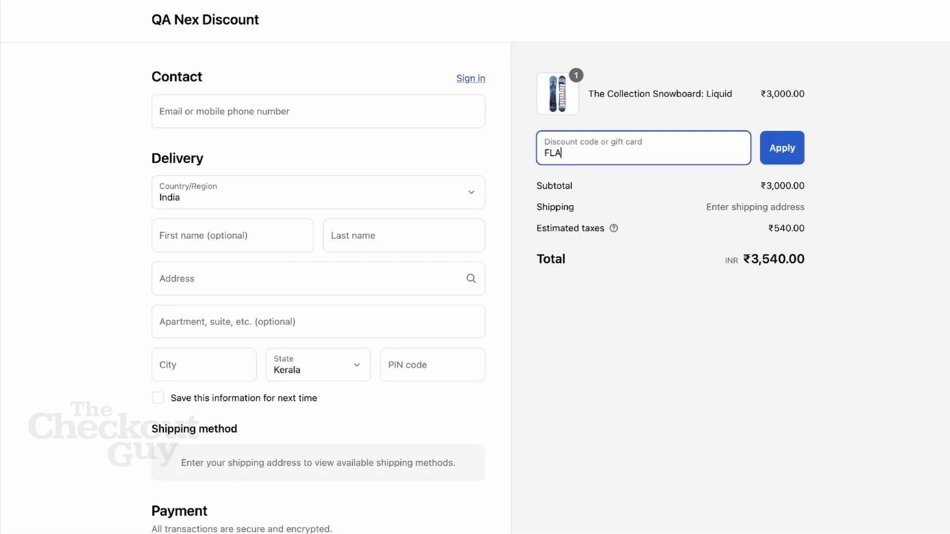
{"action": "type", "text": "SH100"}
{"action": "left_click", "coordinate": [794, 146]}
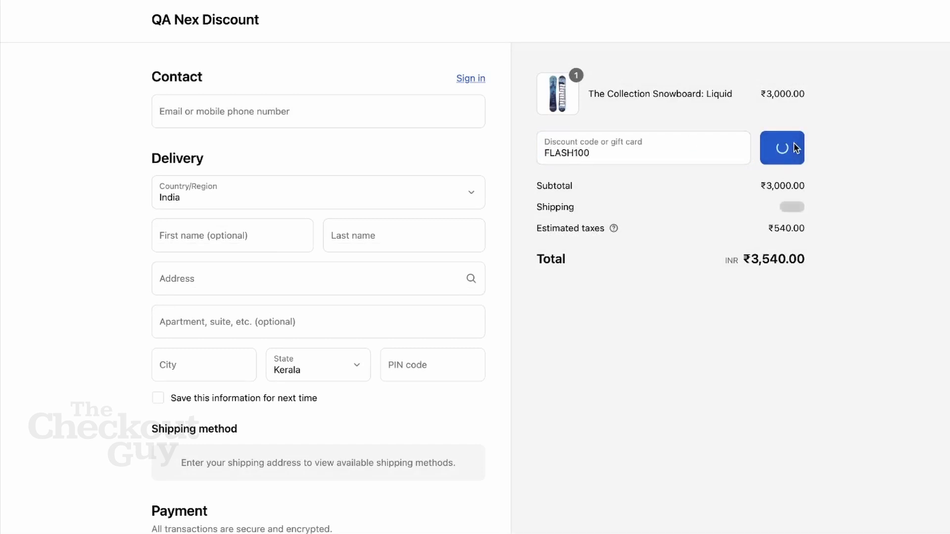
Step: Enter the VIP customer's e-mail as the contact, reapply FLASH100, and highlight the snowboard's struck-through original price
{"action": "left_click", "coordinate": [432, 119]}
{"action": "key", "text": "super+v"}
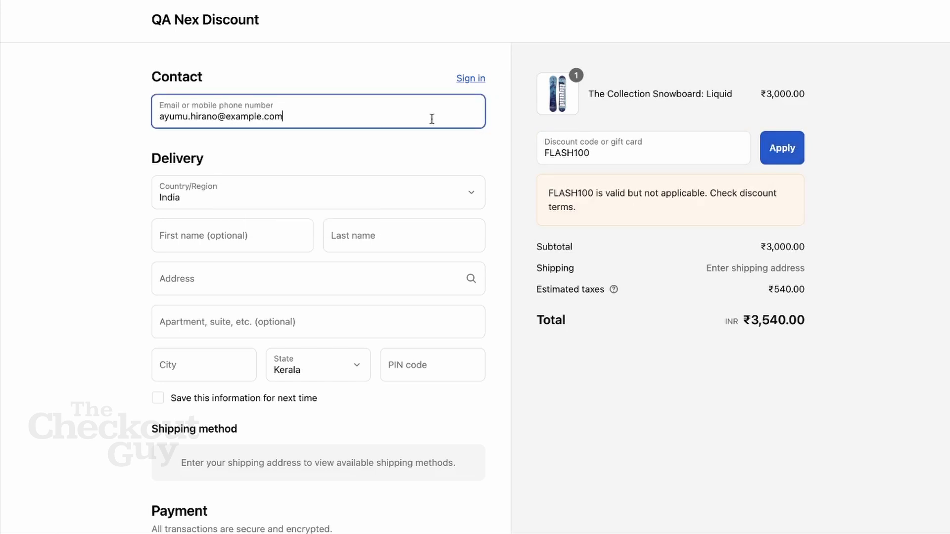
{"action": "left_click", "coordinate": [774, 159]}
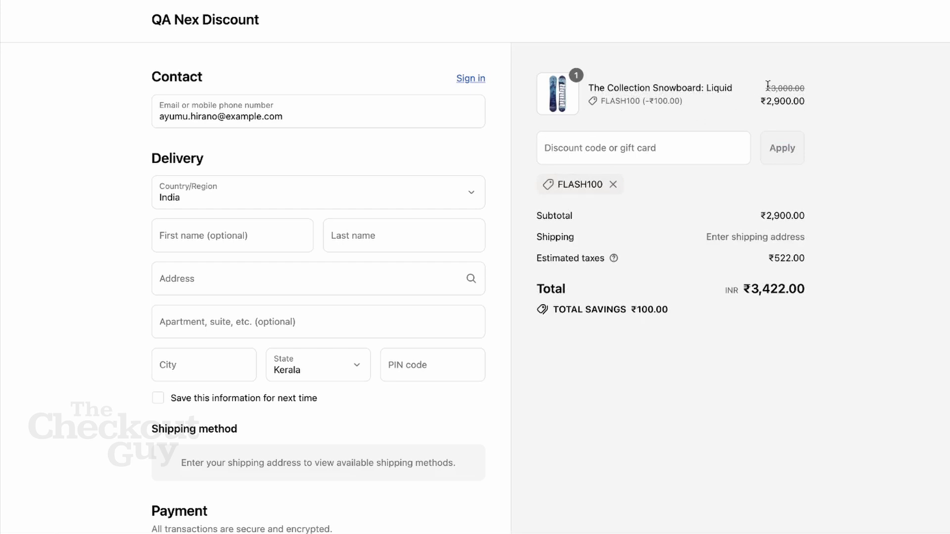
{"action": "left_click_drag", "start_coordinate": [766, 85], "coordinate": [781, 85]}
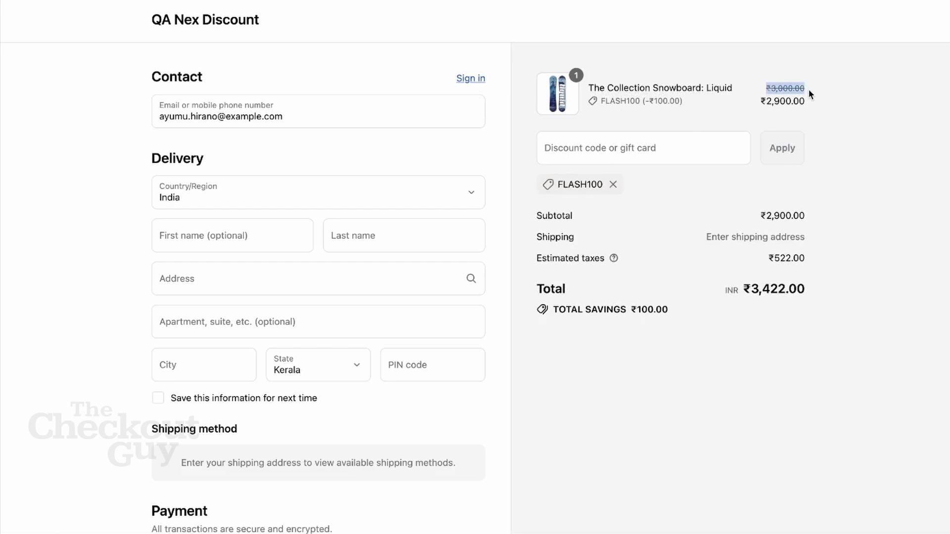